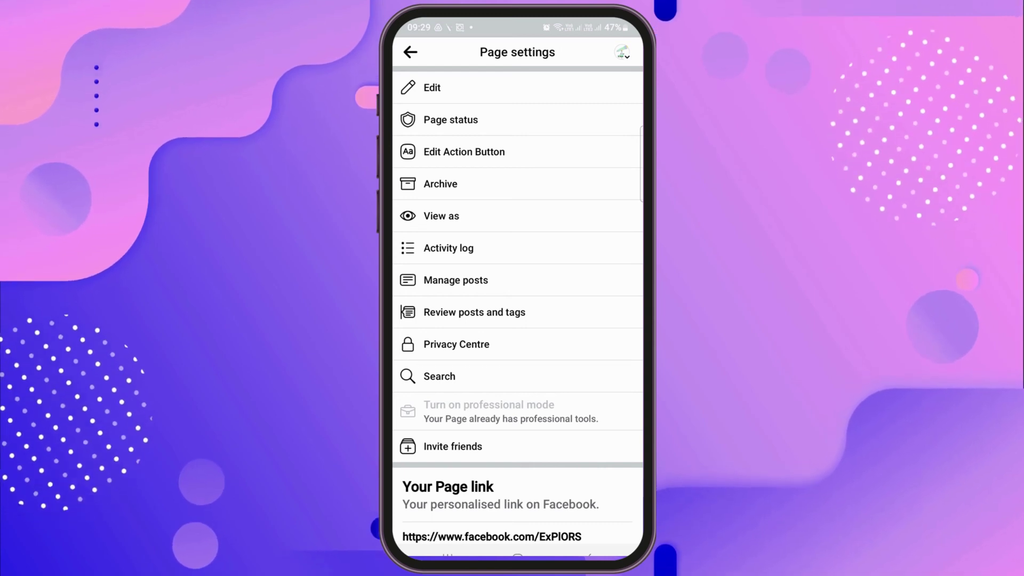
click(432, 87)
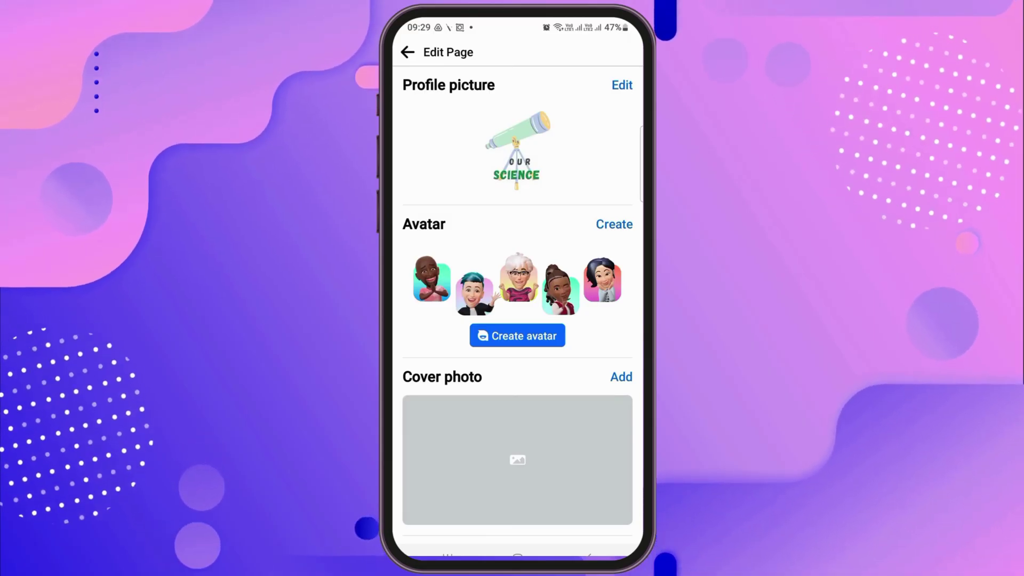
scroll(518, 321, down, 1)
scroll(517, 264, up, 3)
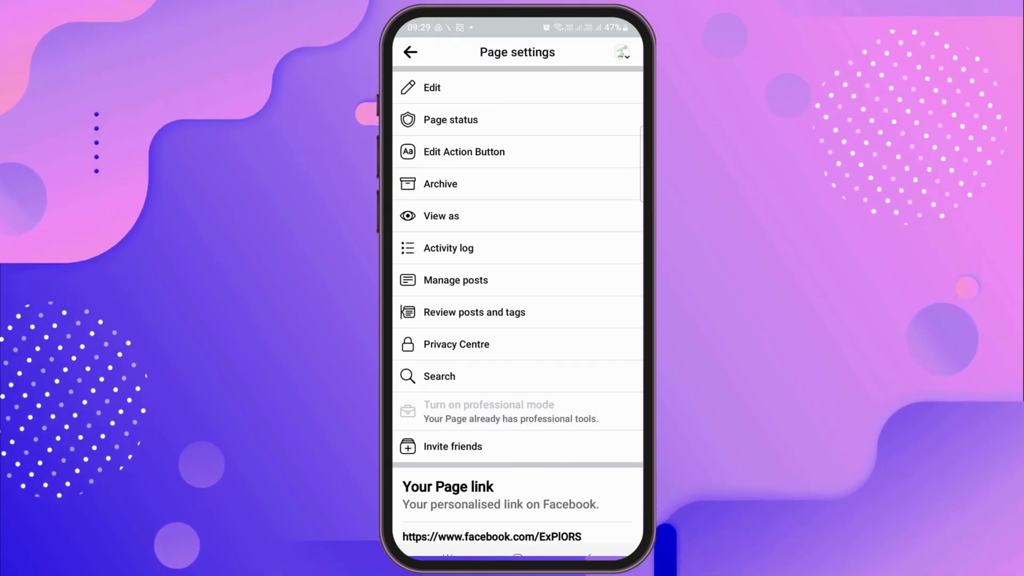
scroll(517, 320, down, 1)
click(439, 333)
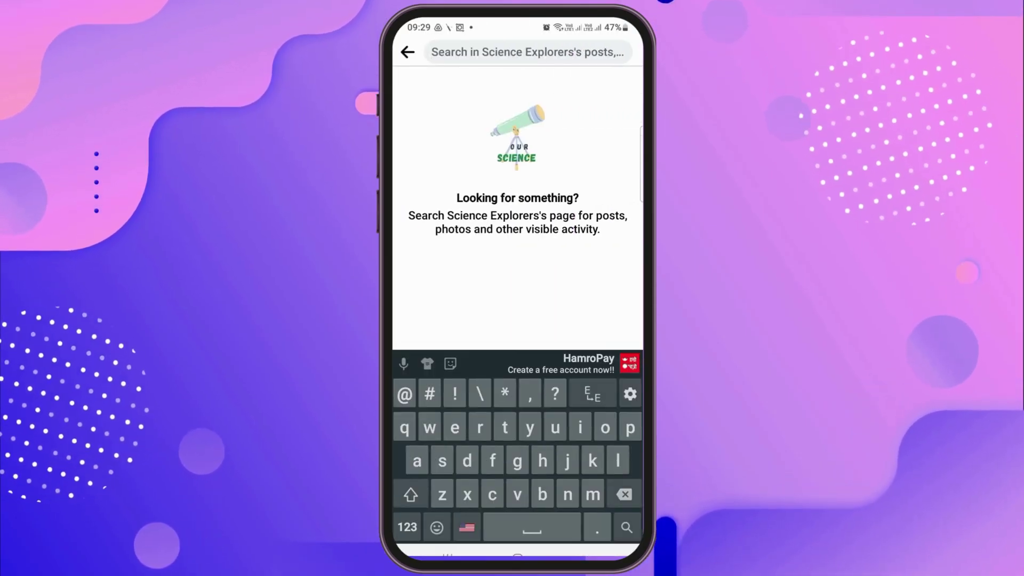
text(face)
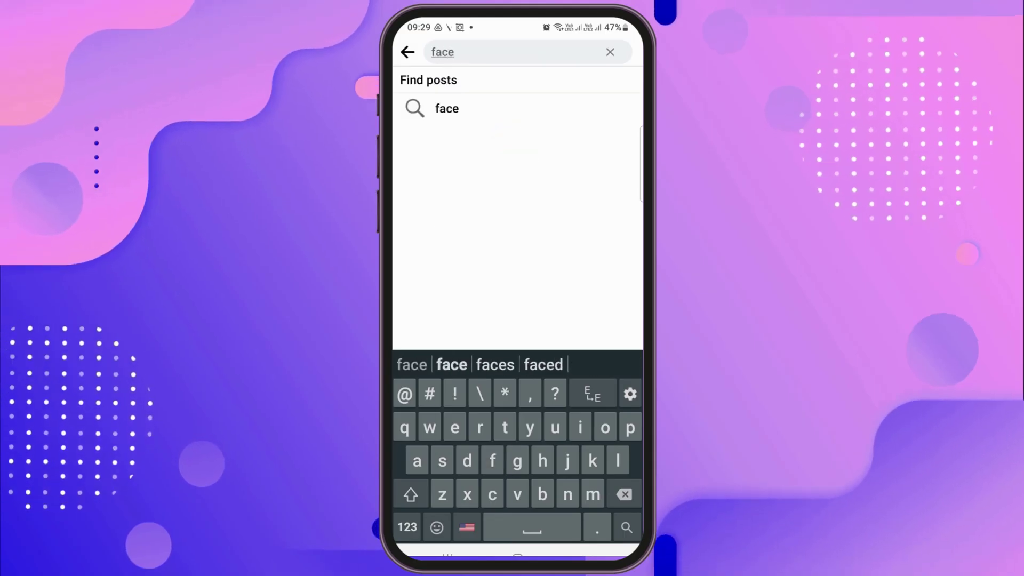
key(BackSpace)
key(BackSpace)
key(BackSpace)
key(BackSpace)
key(Escape)
click(408, 51)
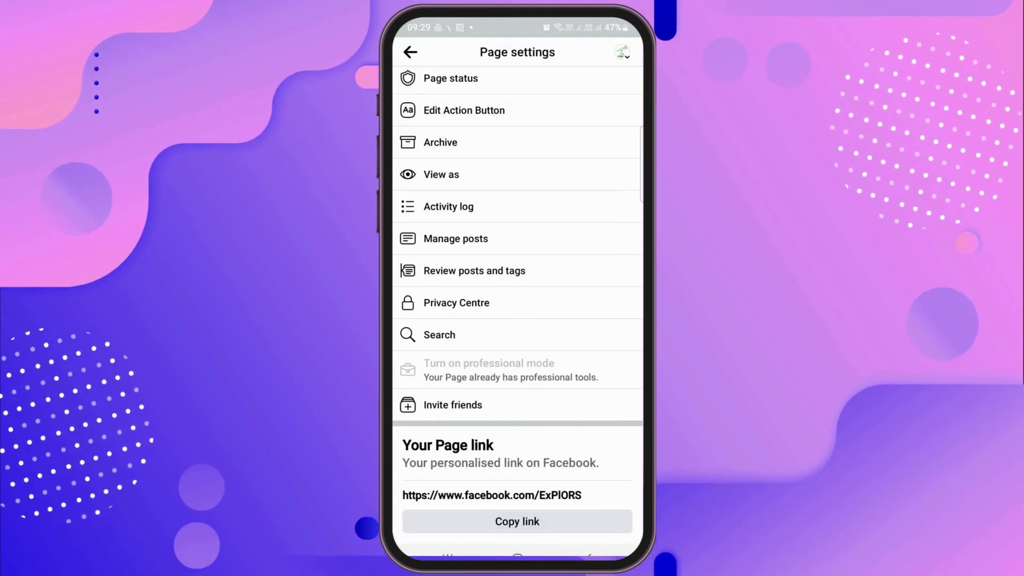